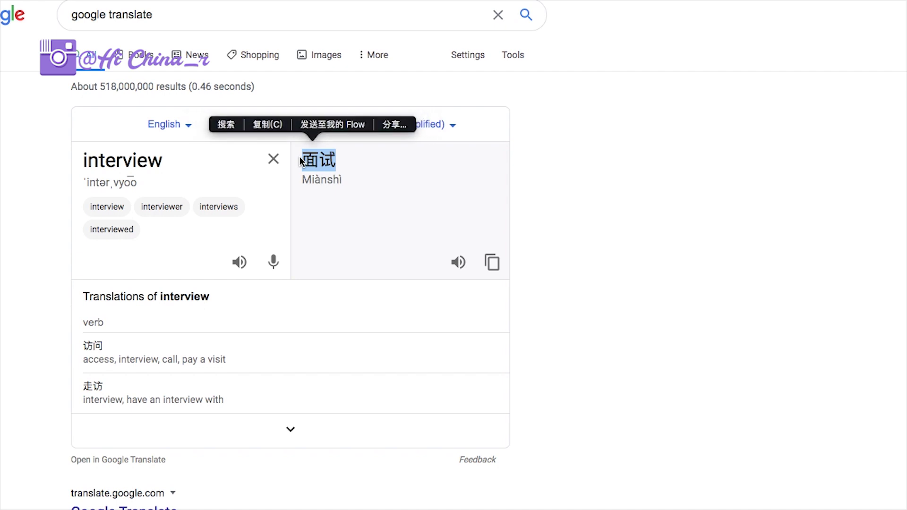
- Add the topic #面试 to the video description and start another topic tag after it
{"action": "scroll", "coordinate": [294, 139], "scroll_direction": "up", "scroll_amount": 1}
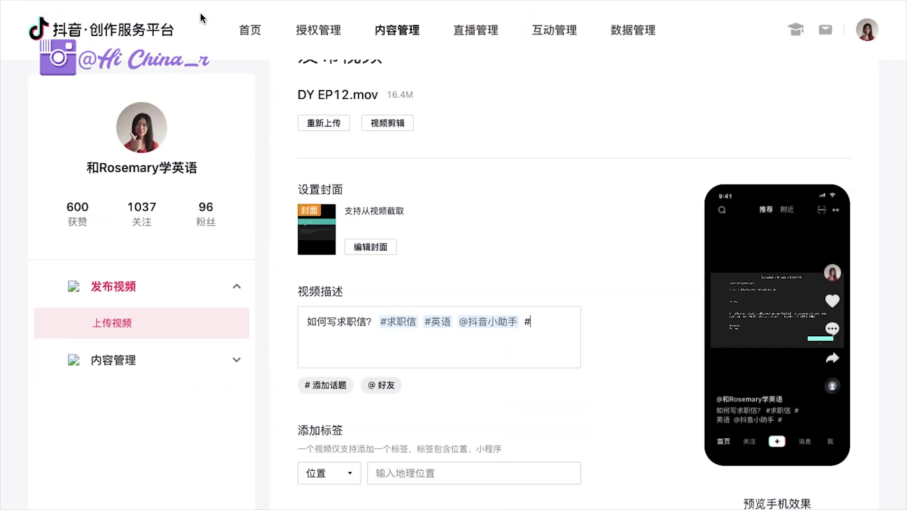
{"action": "scroll", "coordinate": [464, 225], "scroll_direction": "down", "scroll_amount": 1}
{"action": "left_click", "coordinate": [536, 304]}
{"action": "type", "text": "#"}
{"action": "type", "text": "面试"}
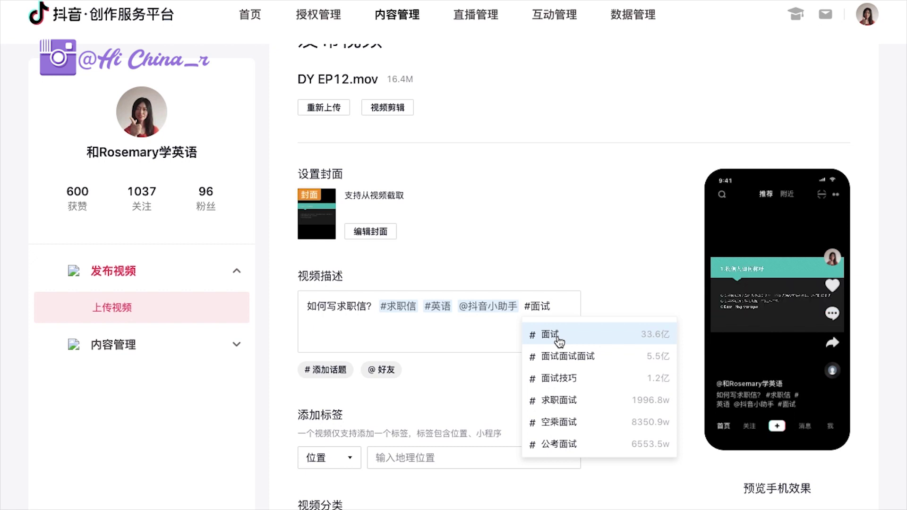
{"action": "left_click", "coordinate": [558, 336]}
{"action": "left_click", "coordinate": [336, 374]}
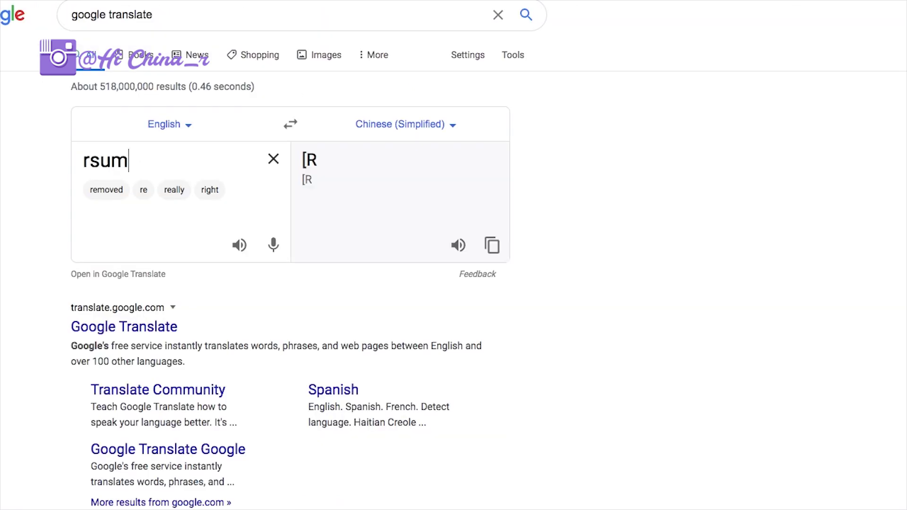
- Switch to Google Translate and try translating "resume" from English into Simplified Chinese
{"action": "type", "text": "e\\"}
{"action": "key", "text": "BackSpace"}
{"action": "key", "text": "BackSpace"}
{"action": "key", "text": "BackSpace"}
{"action": "key", "text": "BackSpace"}
{"action": "key", "text": "BackSpace"}
{"action": "type", "text": "esume"}
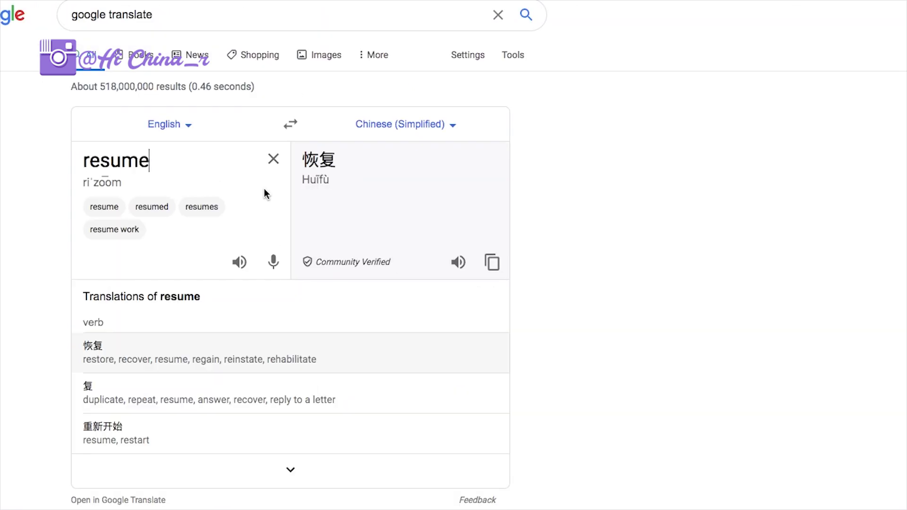
- Translate "CV" into Chinese and use 简历 to add the topic #求职简历 to the video description on the Douyin creator page
{"action": "double_click", "coordinate": [91, 161]}
{"action": "type", "text": "CV"}
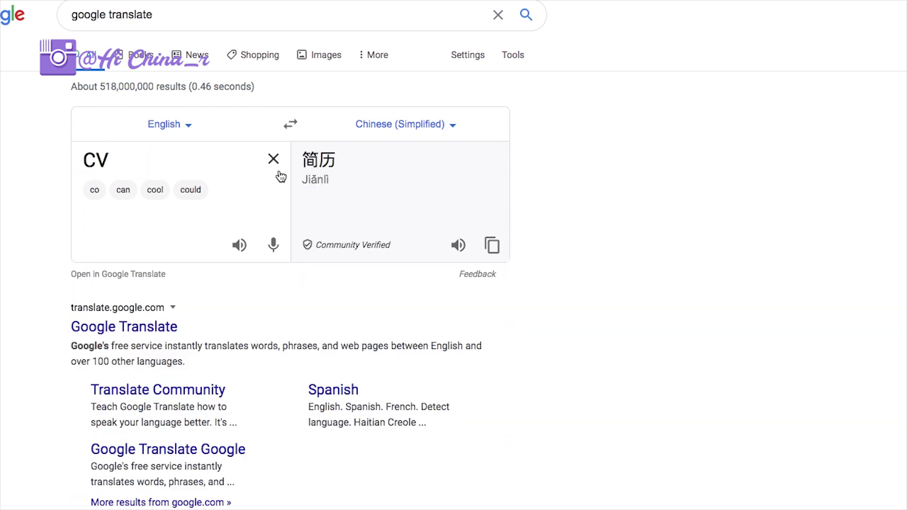
{"action": "left_click_drag", "start_coordinate": [338, 161], "coordinate": [303, 161]}
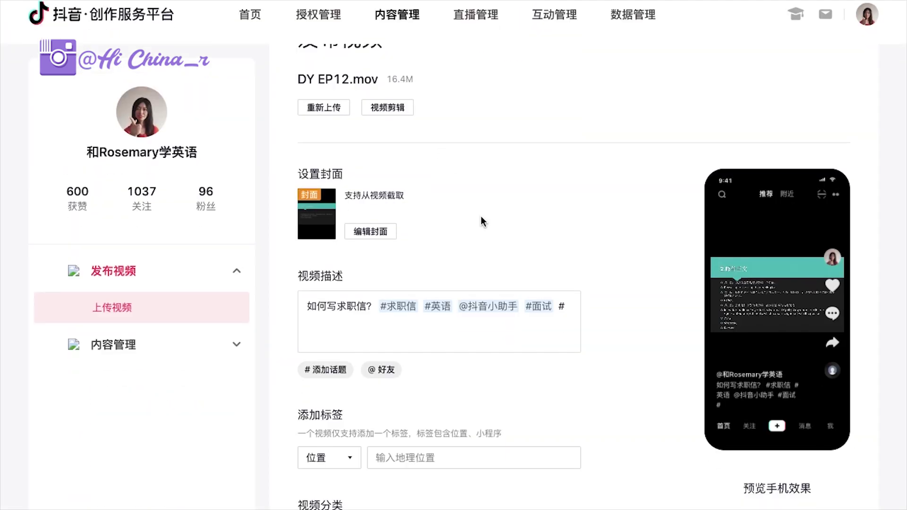
{"action": "left_click", "coordinate": [566, 305]}
{"action": "type", "text": "简历"}
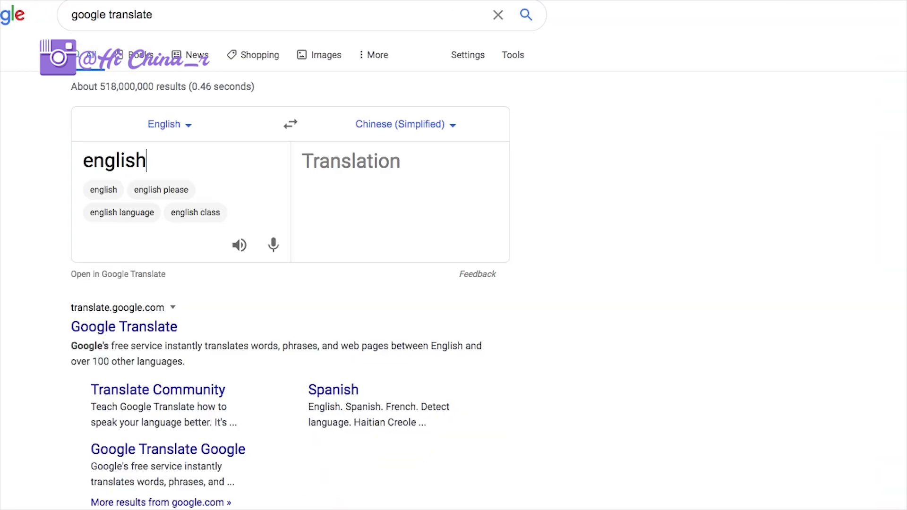
- Translate "english interview" in Google Translate and try to add 英语面试 as a topic in the Douyin video description
{"action": "type", "text": "interview"}
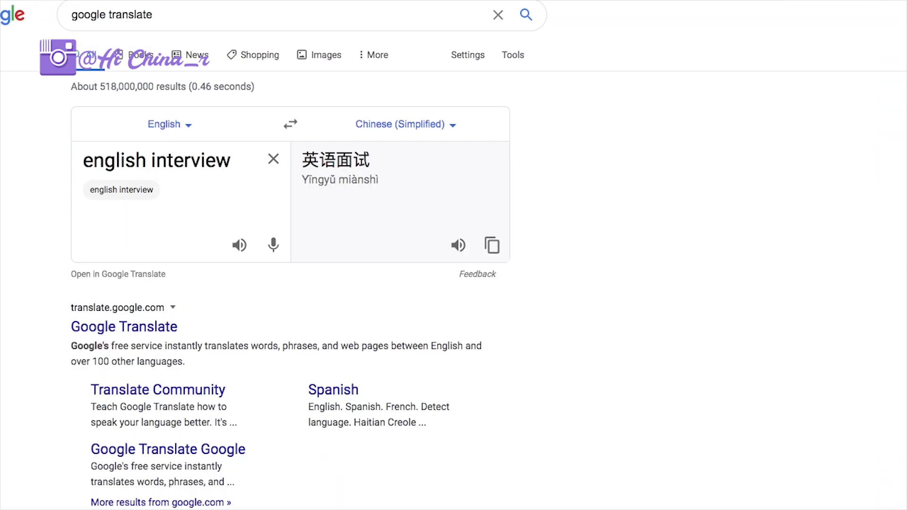
{"action": "left_click_drag", "start_coordinate": [372, 163], "coordinate": [304, 155]}
{"action": "key", "text": "ctrl+c"}
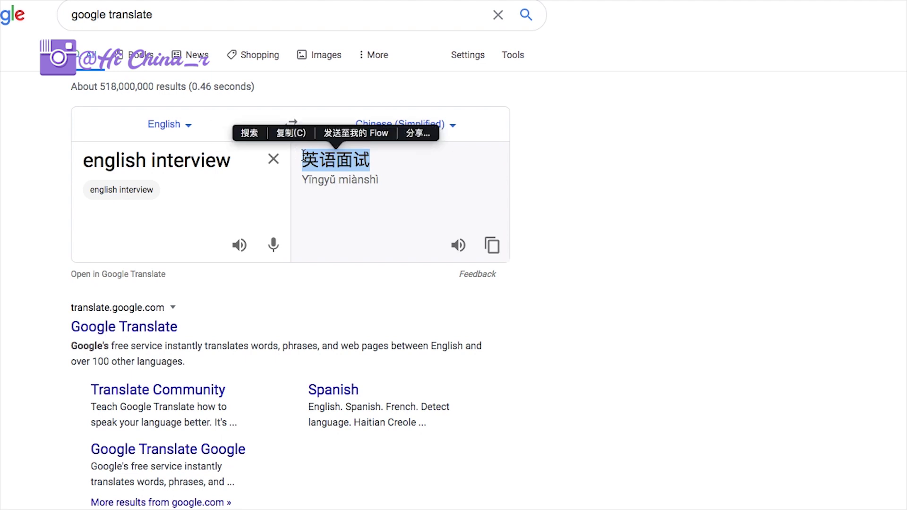
{"action": "scroll", "coordinate": [303, 155], "scroll_direction": "up", "scroll_amount": 1}
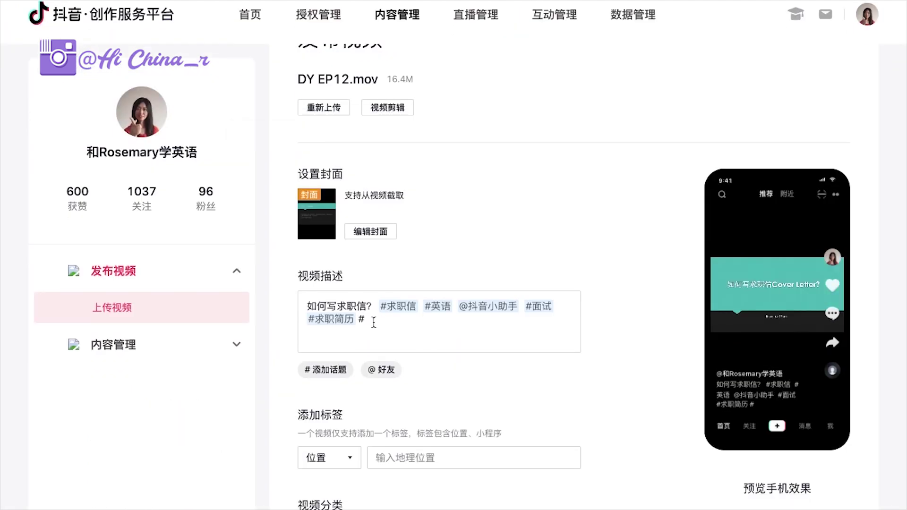
{"action": "key", "text": "ctrl+v"}
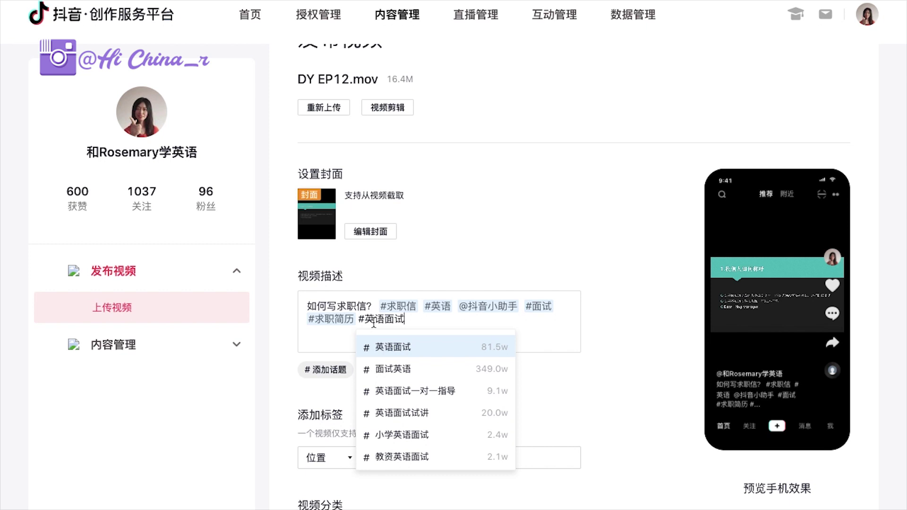
- Delete the unfinished #英语面试 topic from the end of the video description
{"action": "key", "text": "BackSpace"}
{"action": "key", "text": "BackSpace"}
{"action": "key", "text": "BackSpace"}
{"action": "key", "text": "BackSpace"}
{"action": "key", "text": "BackSpace"}
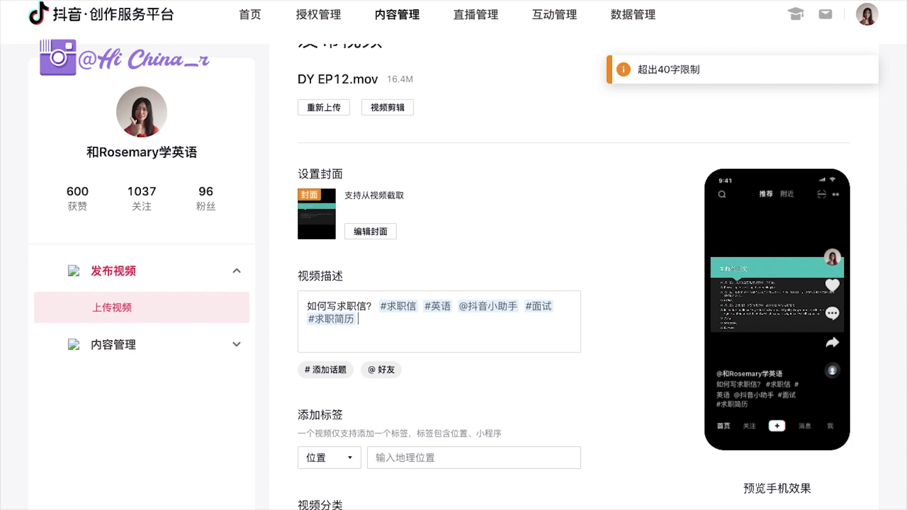
- Translate "shanghai" into Chinese in Google Translate and try to find a location tag for the Douyin video
{"action": "scroll", "coordinate": [411, 363], "scroll_direction": "down", "scroll_amount": 5}
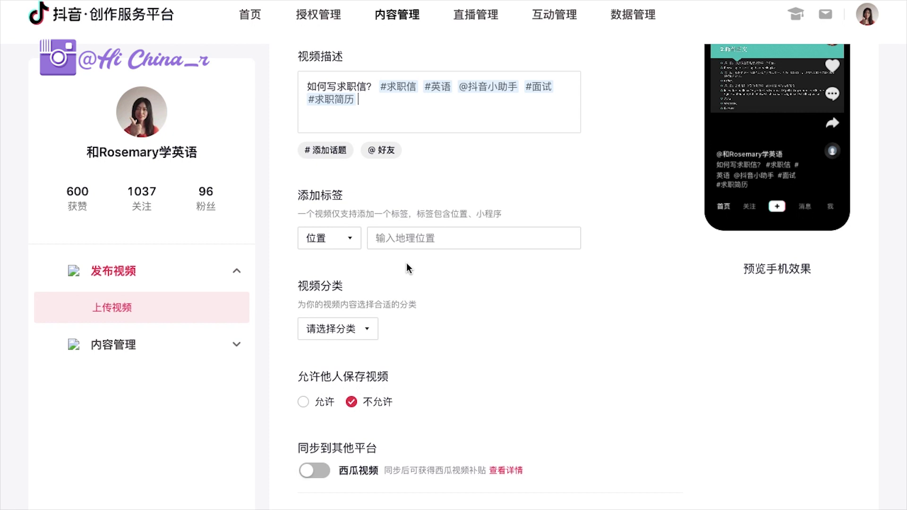
{"action": "scroll", "coordinate": [407, 265], "scroll_direction": "down", "scroll_amount": 2}
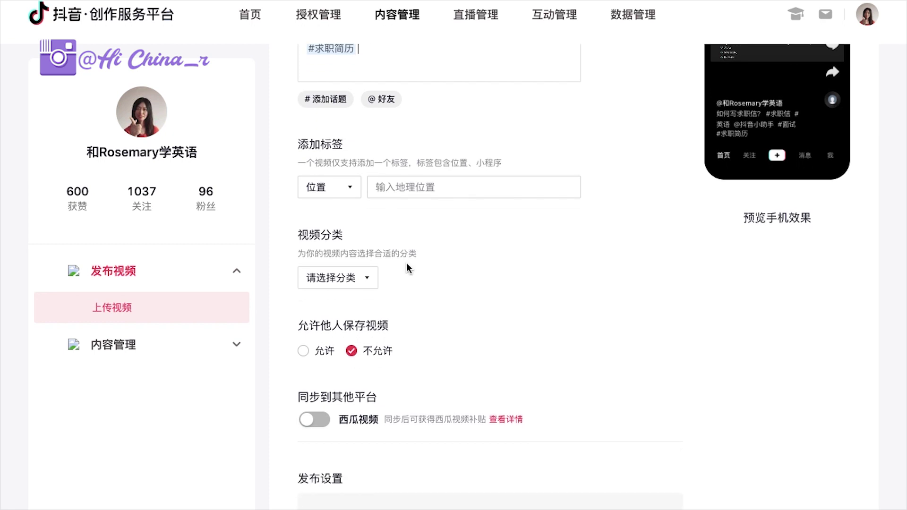
{"action": "left_click", "coordinate": [427, 187]}
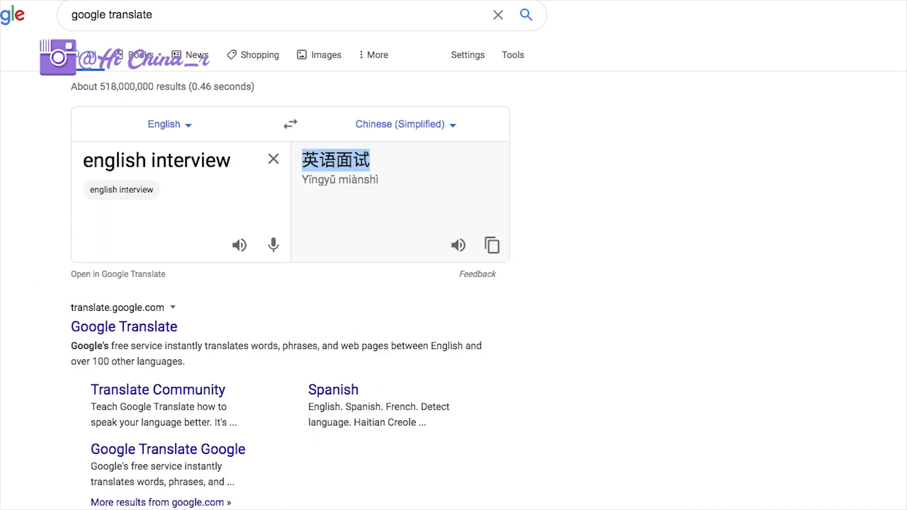
{"action": "left_click", "coordinate": [272, 162]}
{"action": "left_click", "coordinate": [272, 162]}
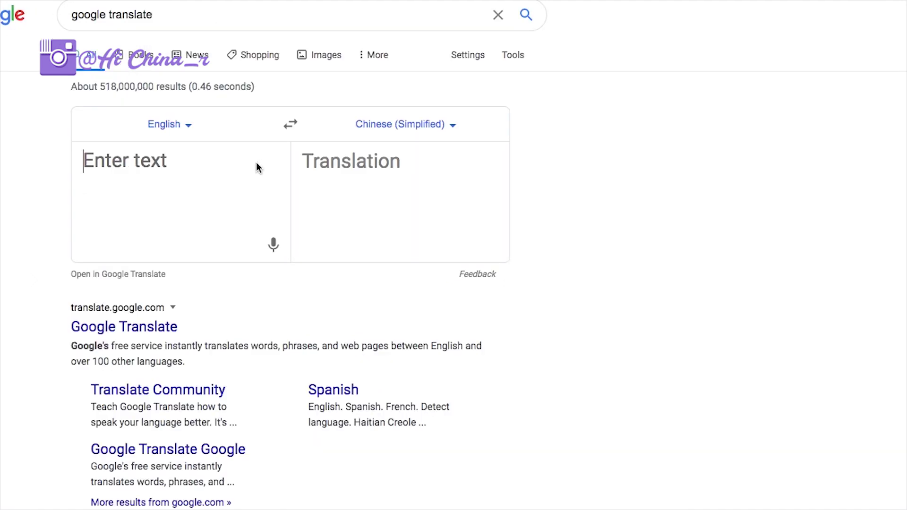
{"action": "type", "text": "shanghai"}
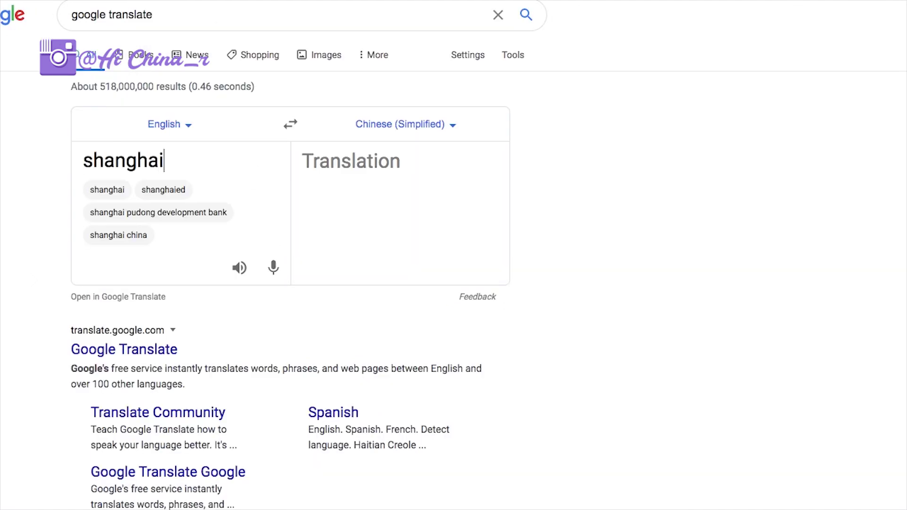
{"action": "double_click", "coordinate": [314, 160]}
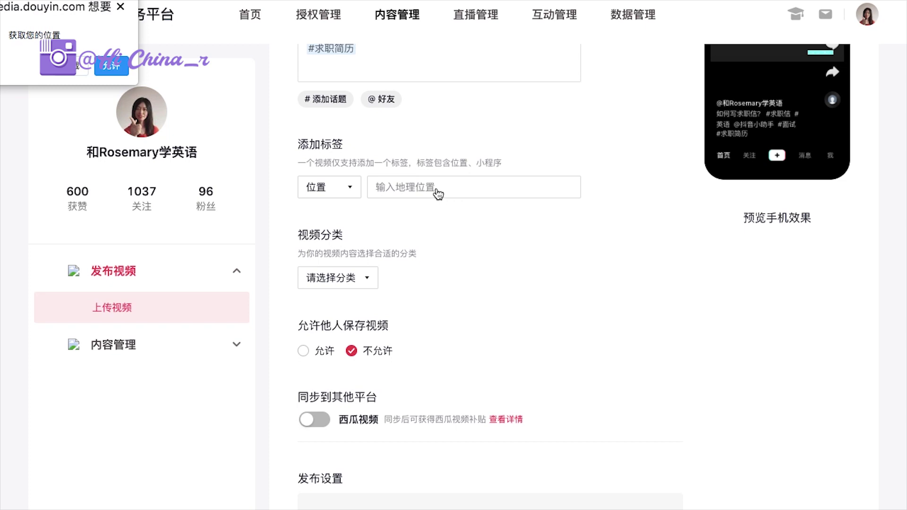
{"action": "left_click", "coordinate": [431, 187]}
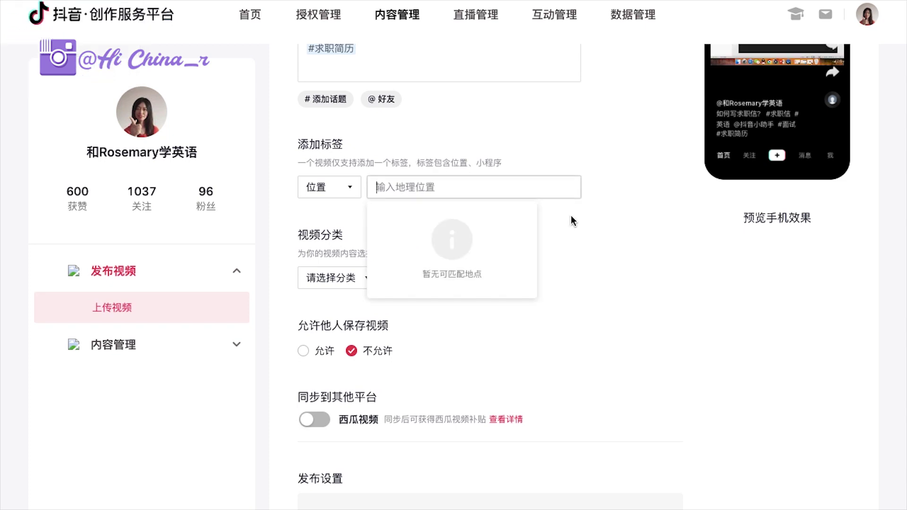
{"action": "left_click", "coordinate": [618, 279]}
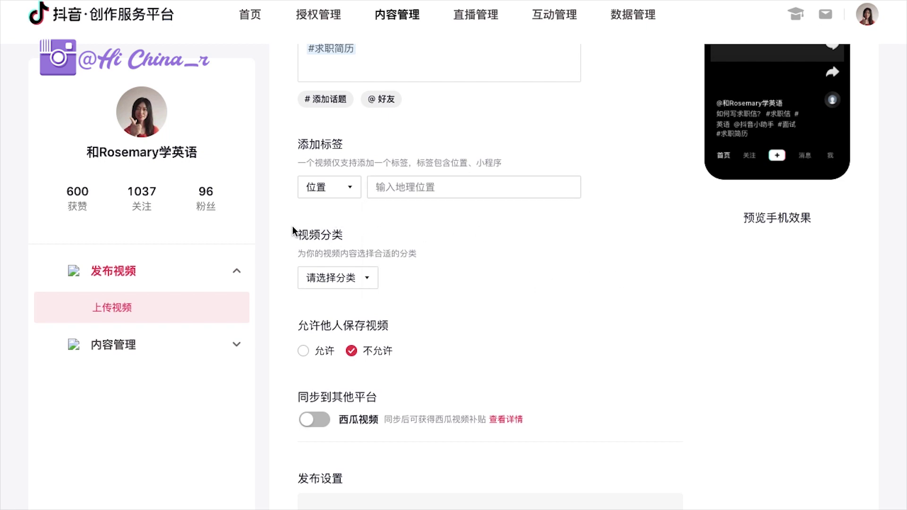
- Set the video category to 文化教育
{"action": "left_click", "coordinate": [367, 279]}
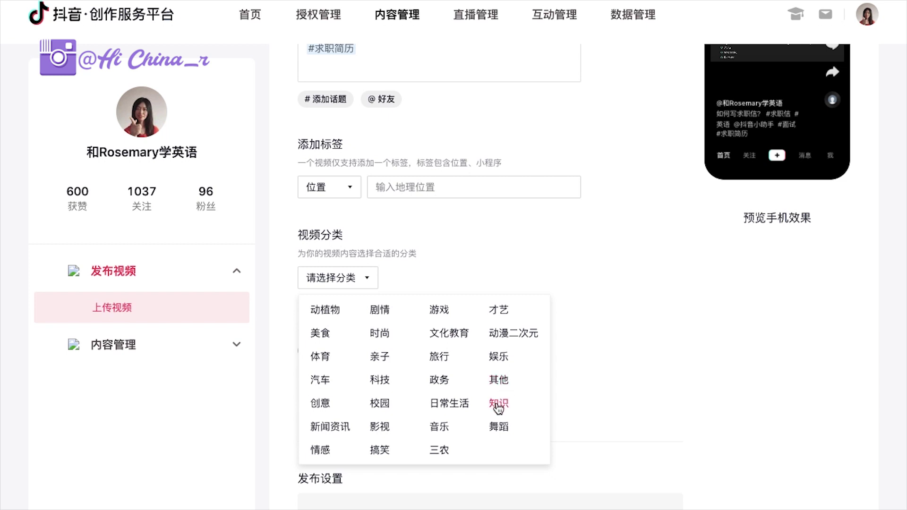
{"action": "left_click", "coordinate": [461, 337]}
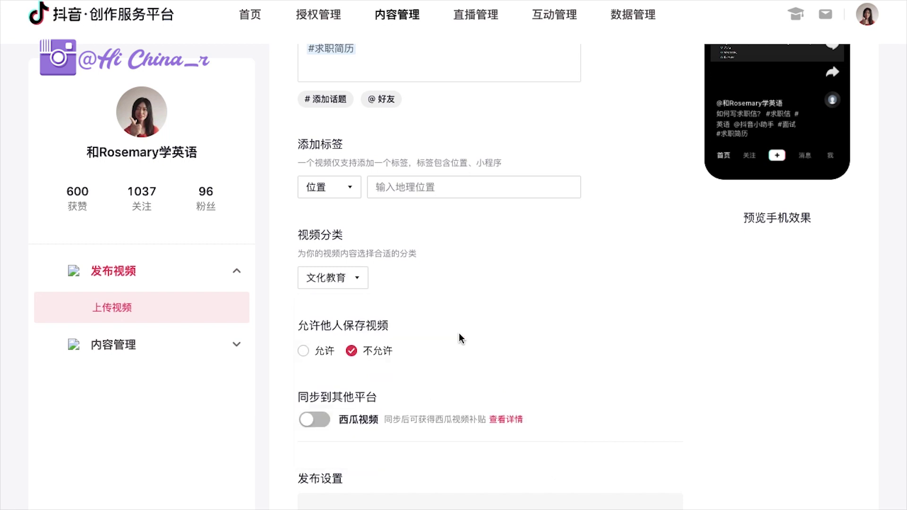
- Try turning on syncing to 西瓜视频, then close the account binding form without linking an account
{"action": "scroll", "coordinate": [501, 338], "scroll_direction": "down", "scroll_amount": 2}
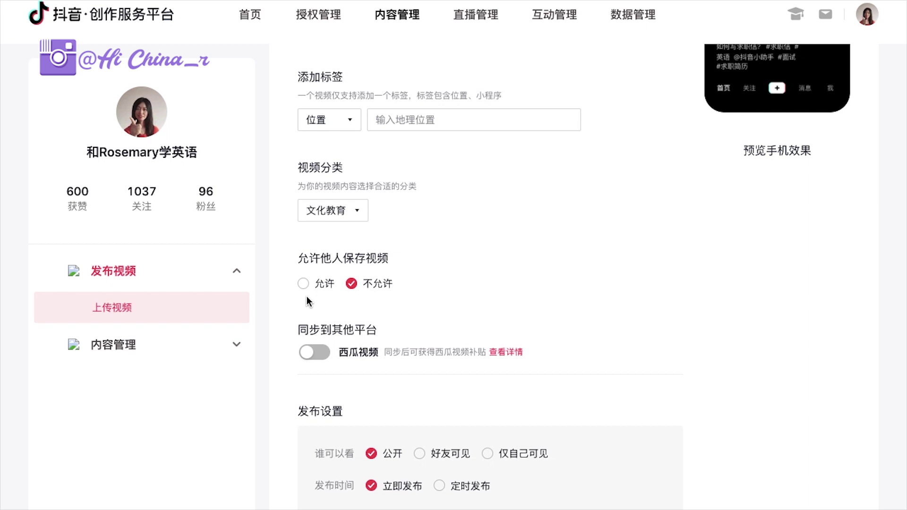
{"action": "scroll", "coordinate": [501, 314], "scroll_direction": "down", "scroll_amount": 2}
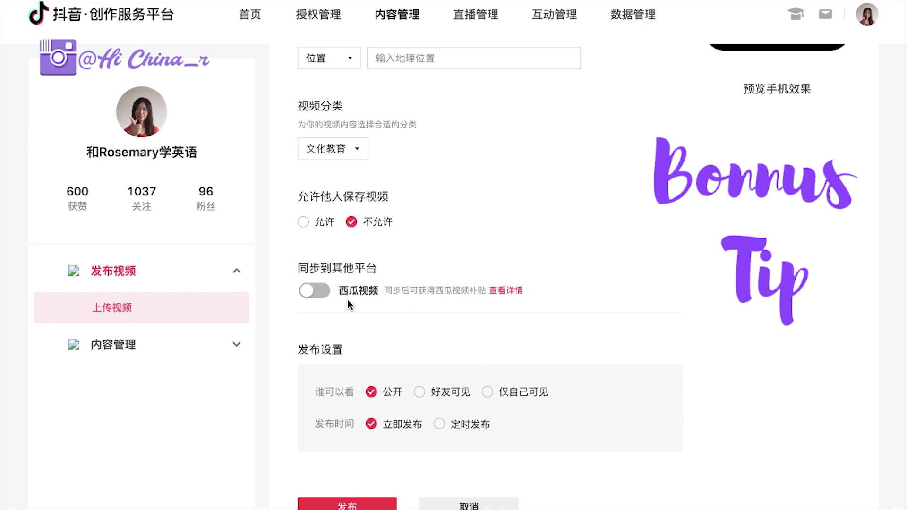
{"action": "left_click", "coordinate": [315, 294]}
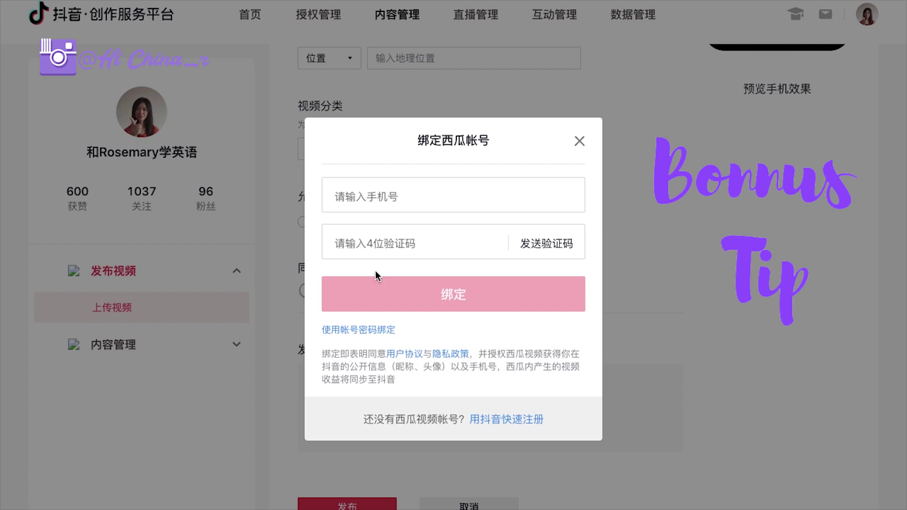
{"action": "left_click", "coordinate": [423, 198]}
{"action": "left_click", "coordinate": [464, 299]}
{"action": "left_click", "coordinate": [579, 142]}
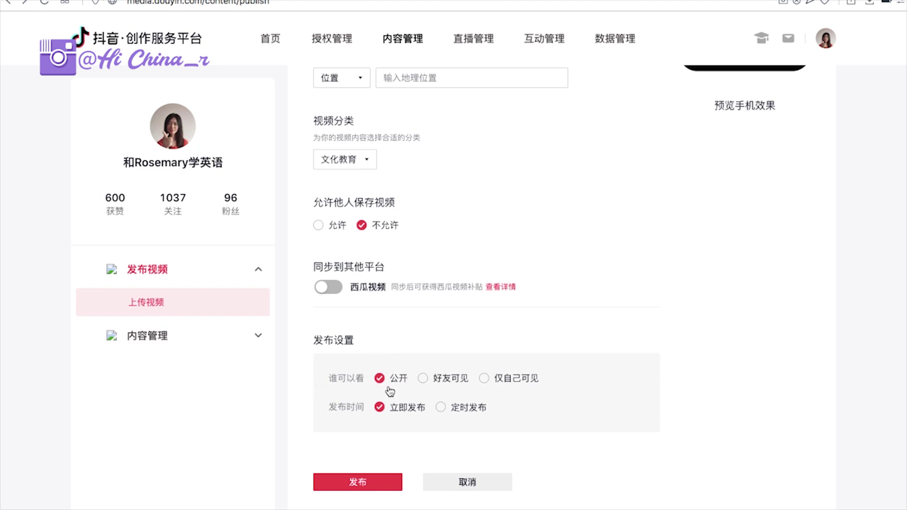
- Restrict the video's visibility to 仅自己可见 and set its publishing time to 定时发布
{"action": "left_click", "coordinate": [424, 380]}
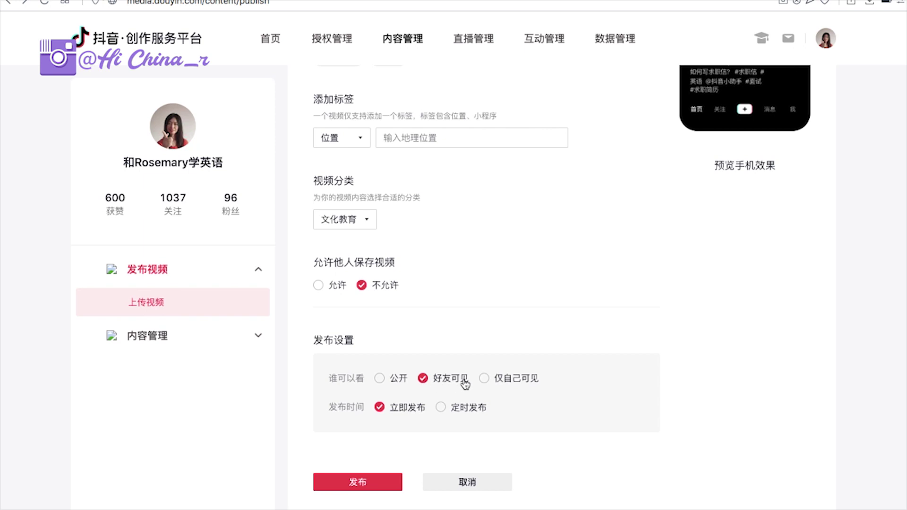
{"action": "left_click", "coordinate": [484, 379]}
{"action": "left_click", "coordinate": [441, 409]}
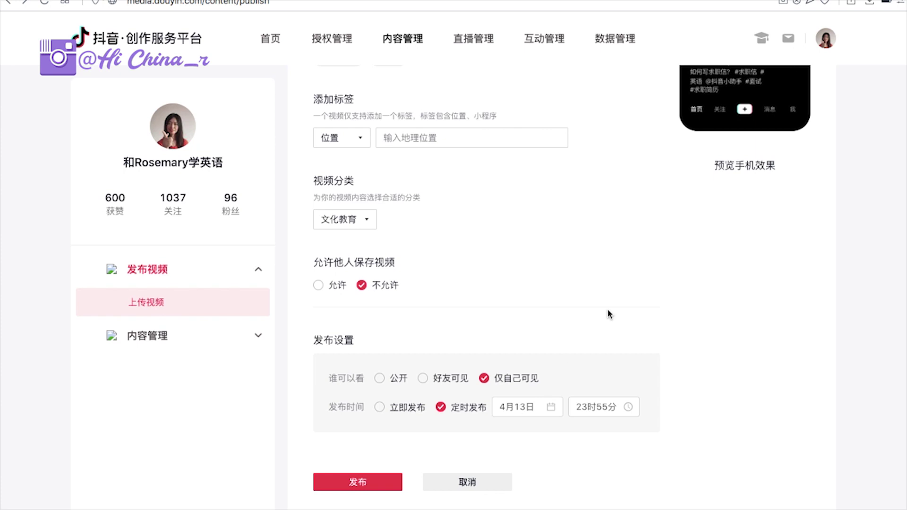
{"action": "scroll", "coordinate": [608, 310], "scroll_direction": "up", "scroll_amount": 3}
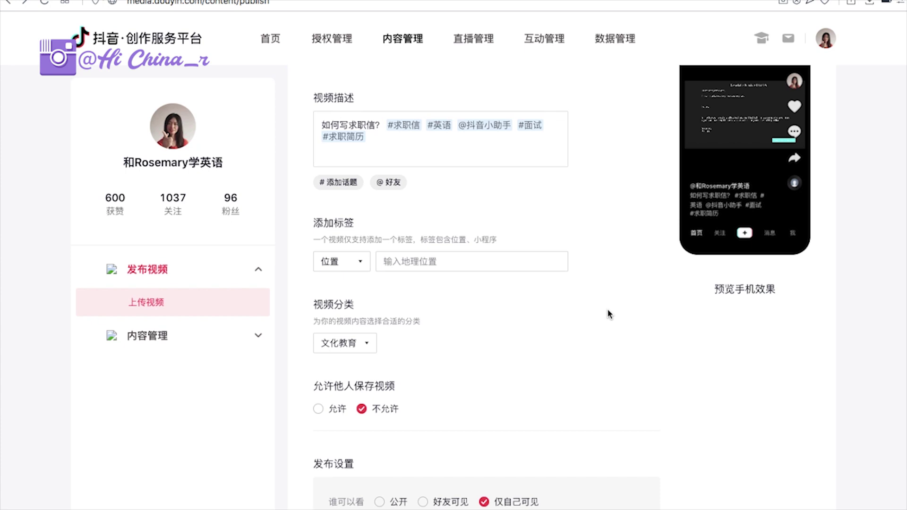